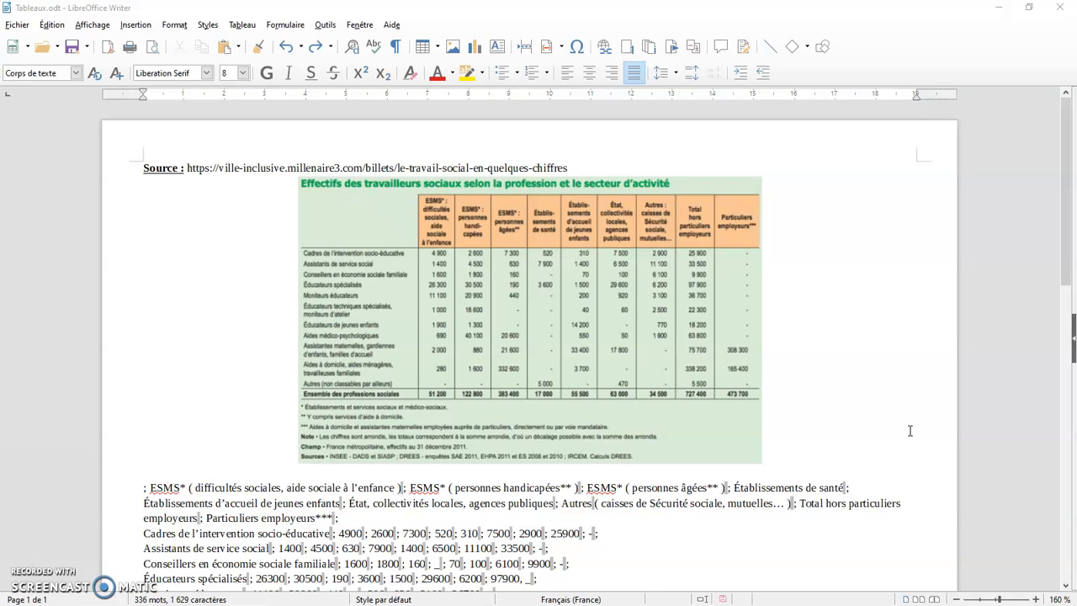
Place the text cursor on the empty line below the "Ensemble des professions sociales" row of data
left_click(896, 410)
scroll(899, 409, "down", 5)
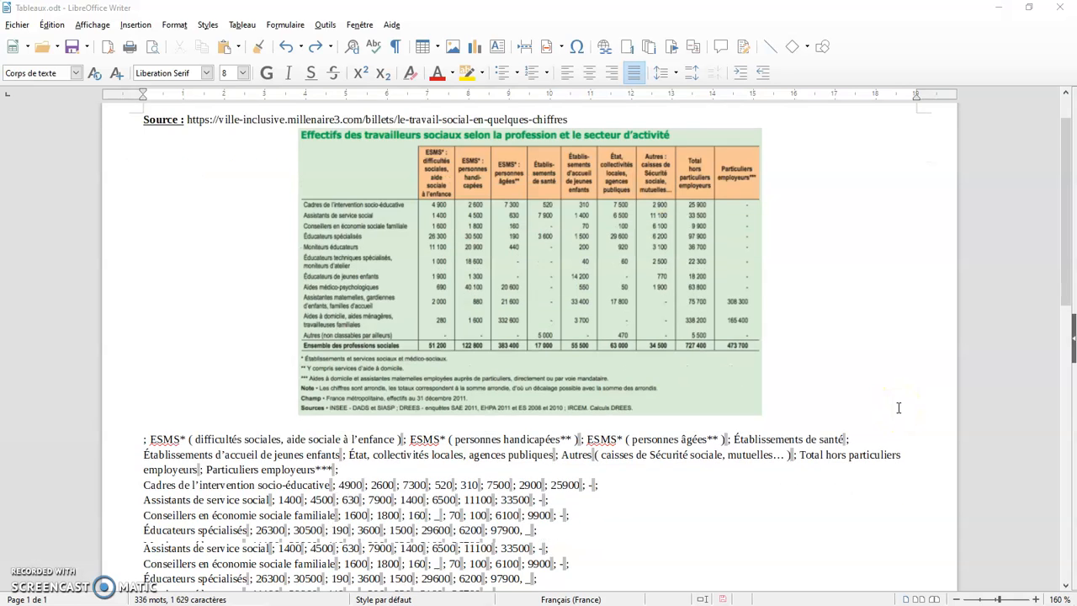
scroll(899, 408, "down", 4)
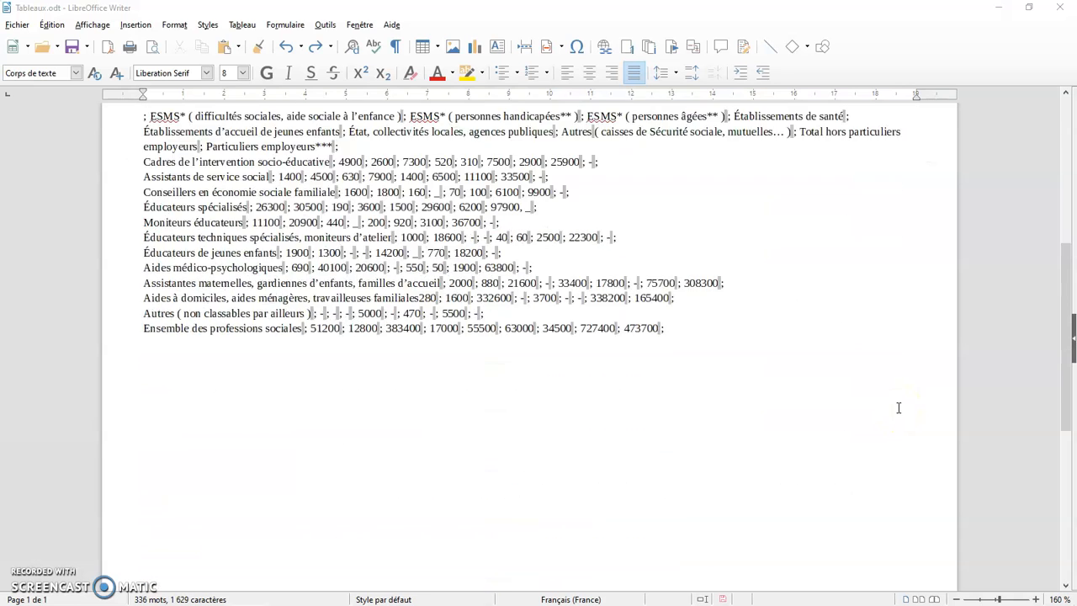
scroll(899, 408, "down", 1)
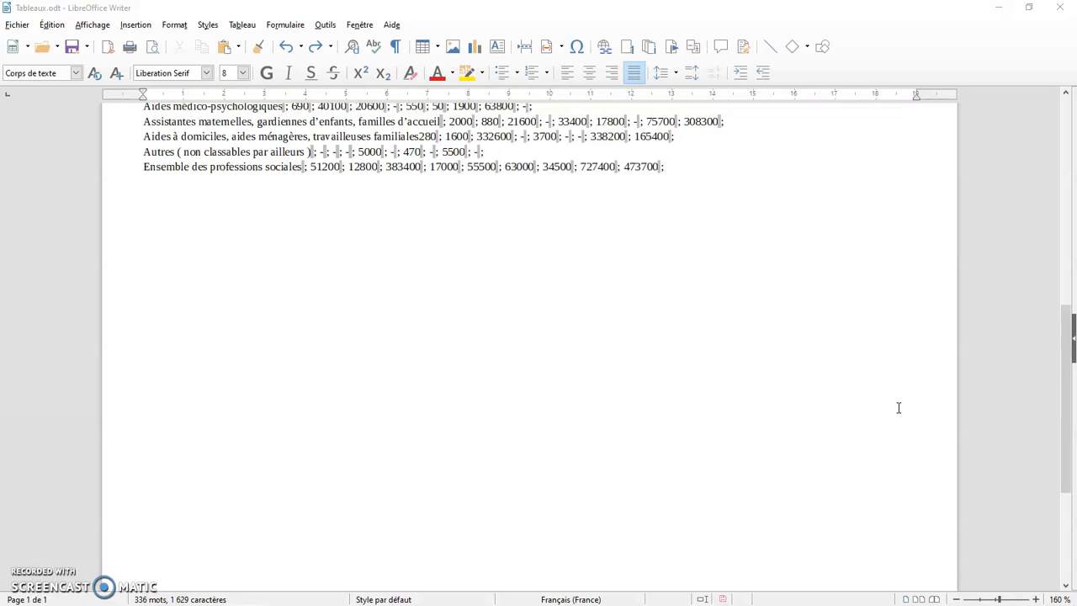
left_click(155, 206)
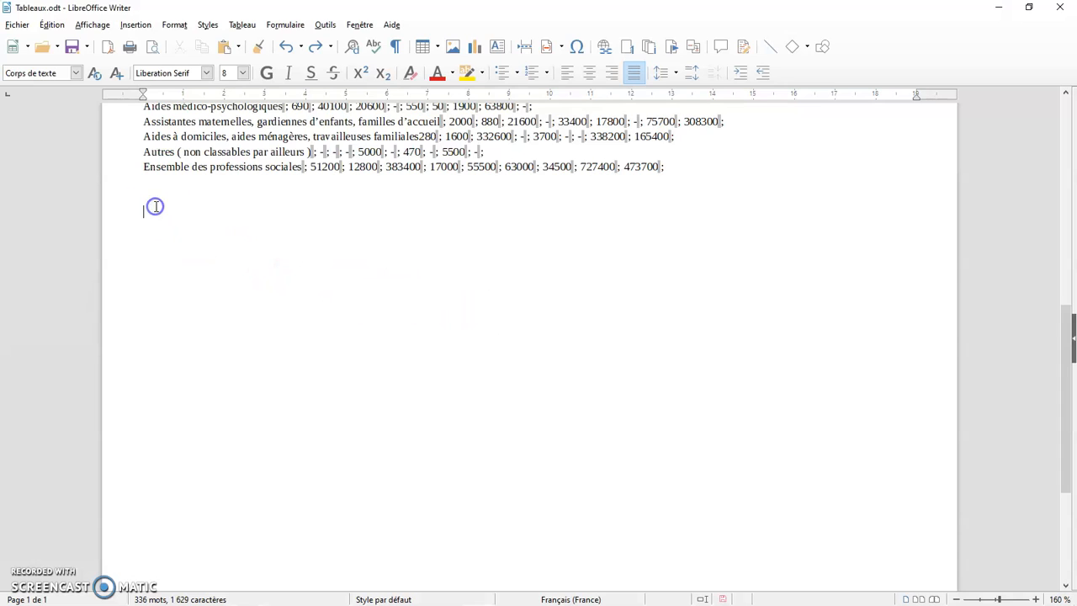
left_click(153, 194)
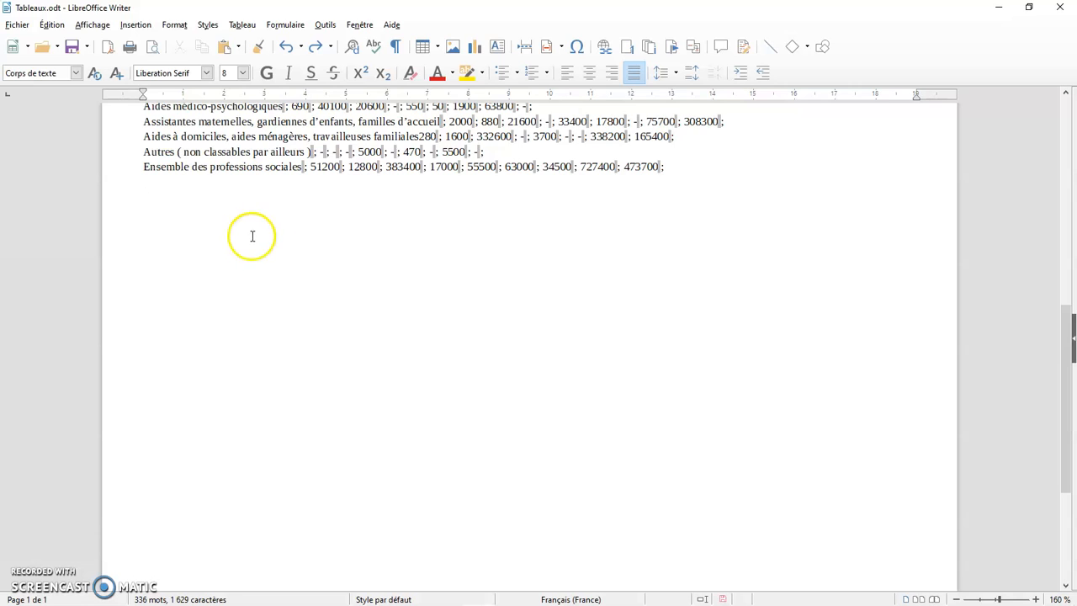
Insert an 8-column, 4-row table at the cursor using the quick size grid, and undo the insertion
left_click(439, 53)
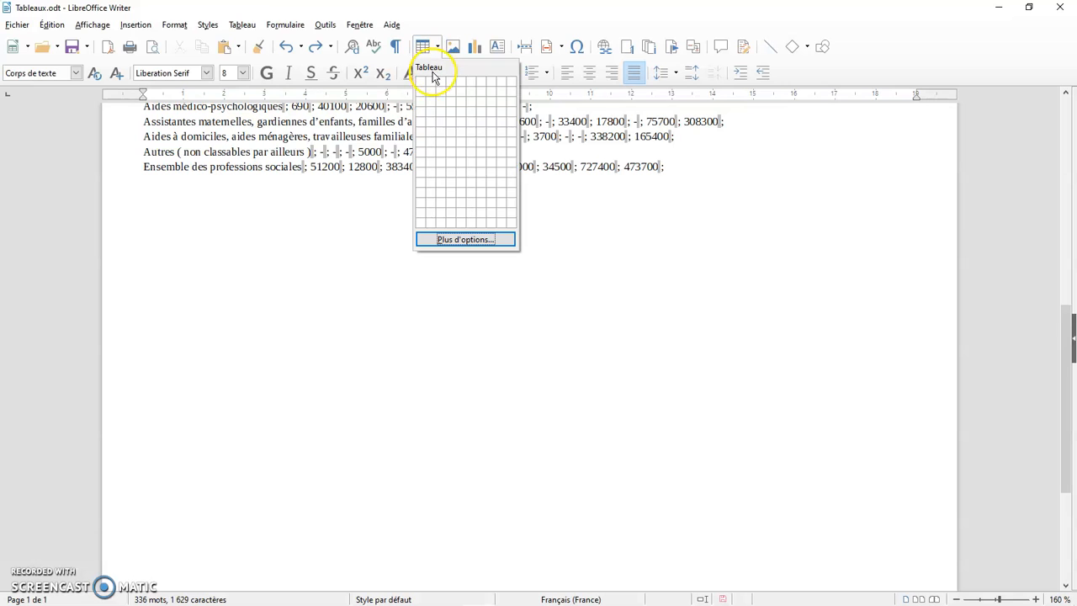
left_click(492, 113)
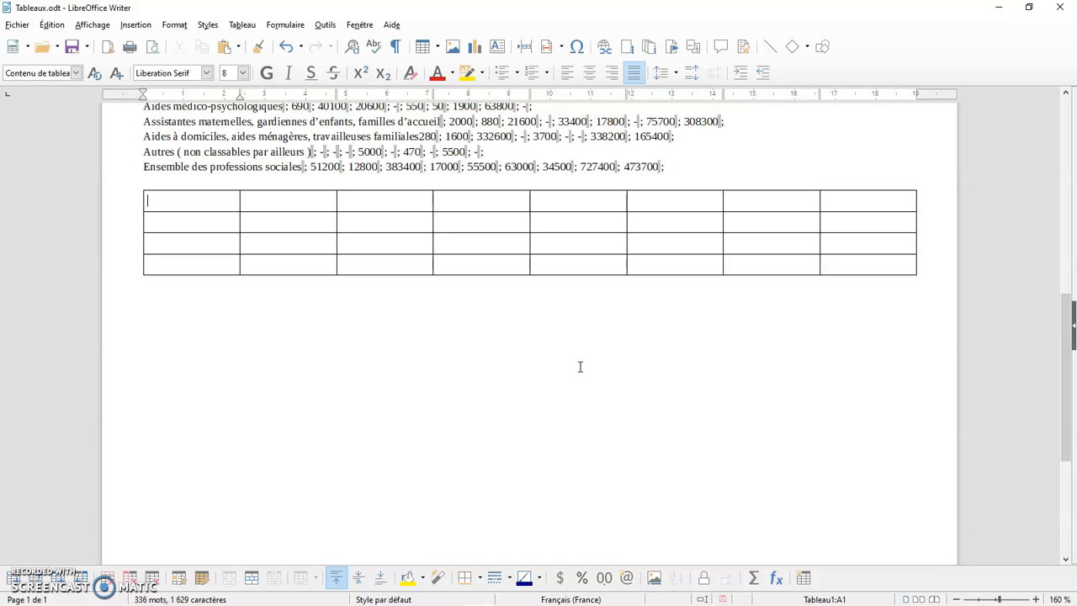
left_click(286, 47)
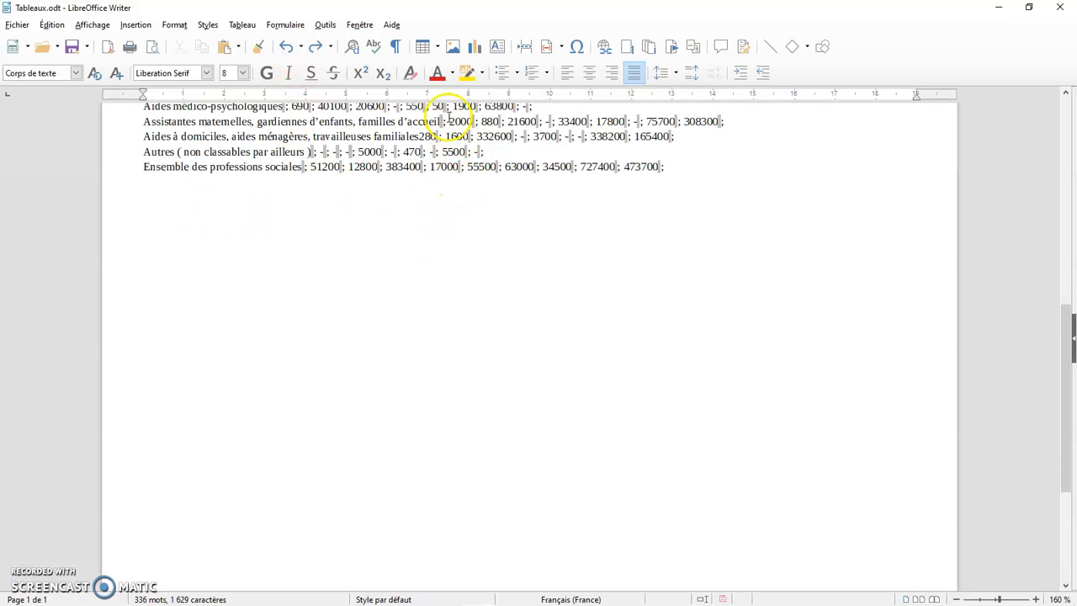
Open the detailed options for inserting a table and set the number of columns to 5
left_click(437, 48)
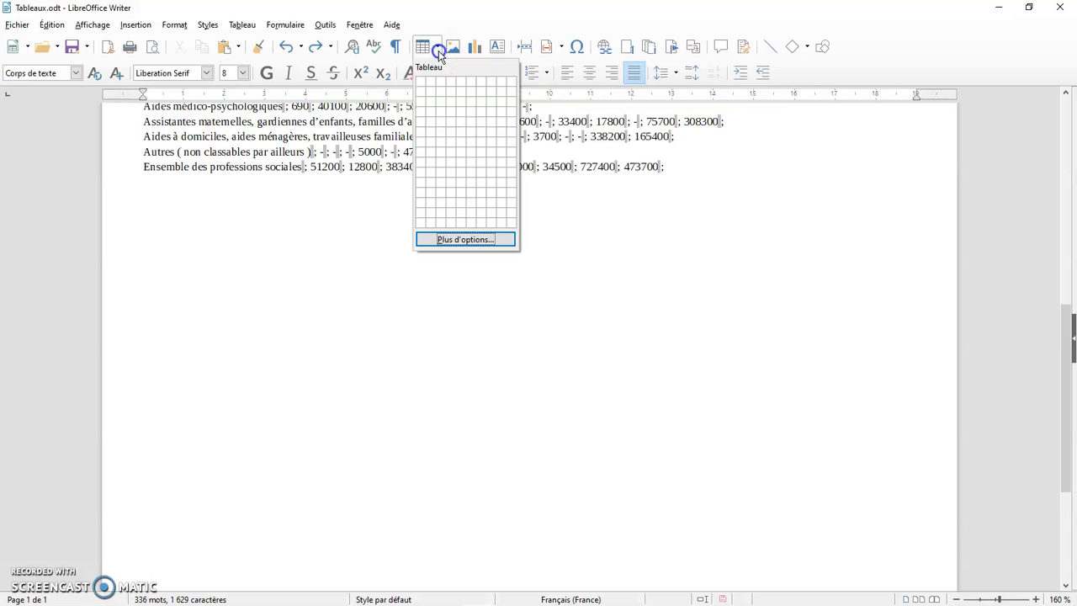
left_click(497, 241)
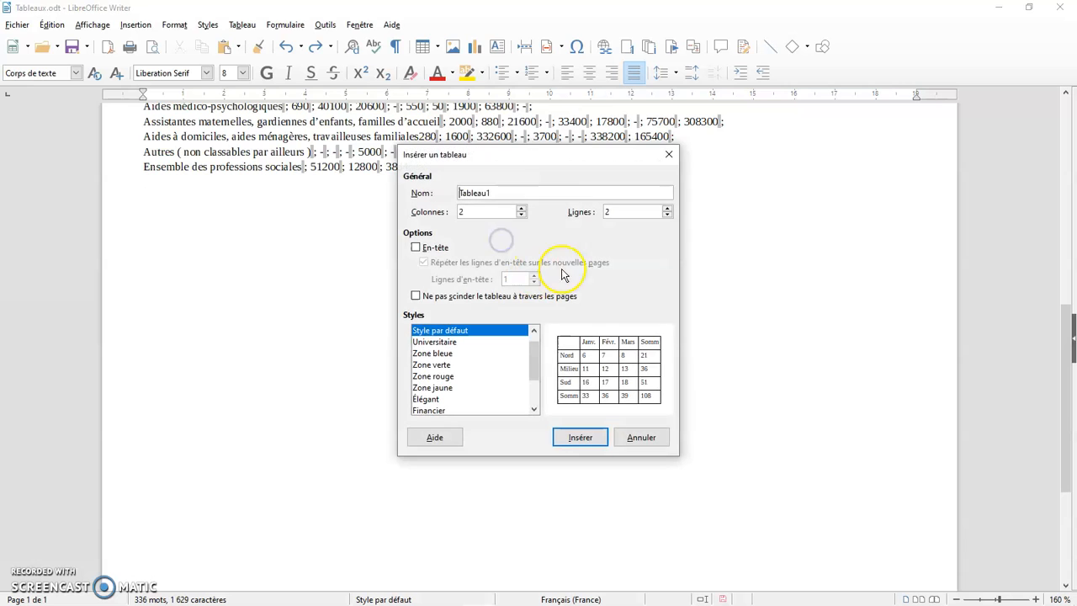
left_click_drag(570, 156, 879, 204)
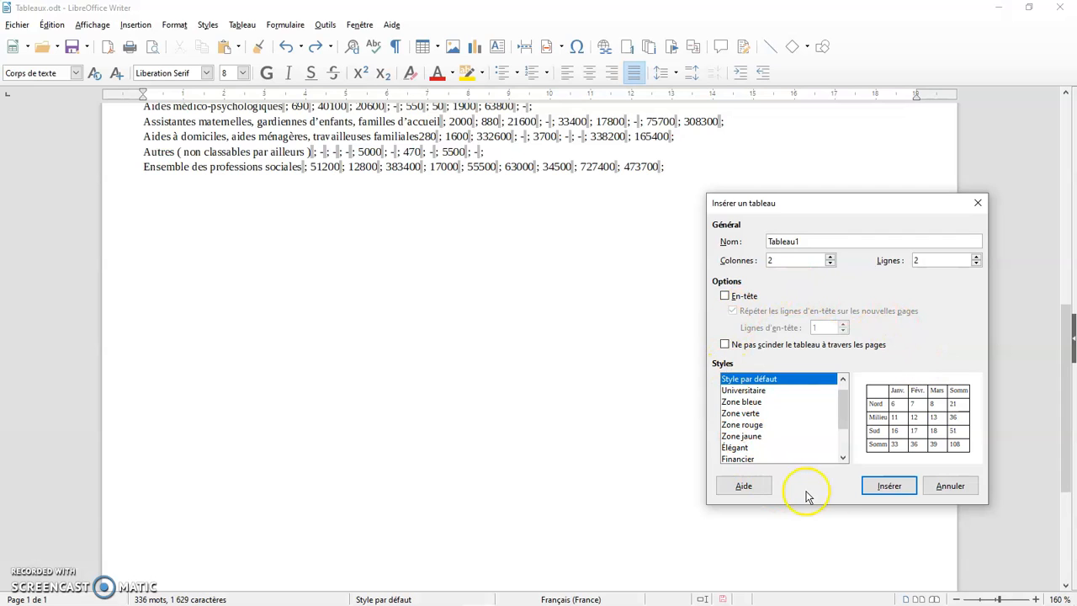
double_click(769, 242)
left_click(929, 263)
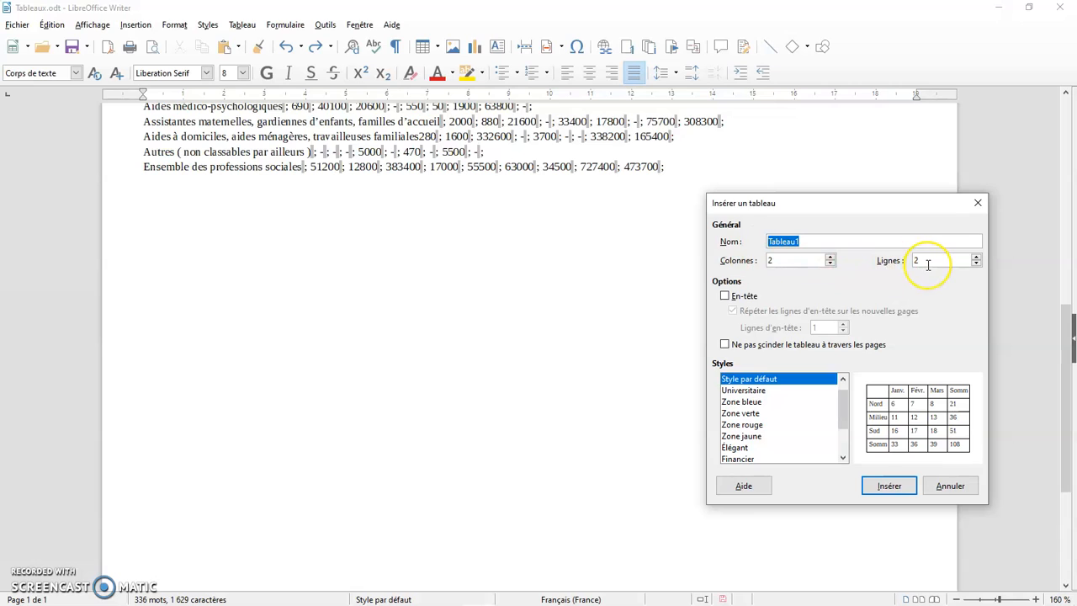
left_click(830, 257)
left_click(831, 258)
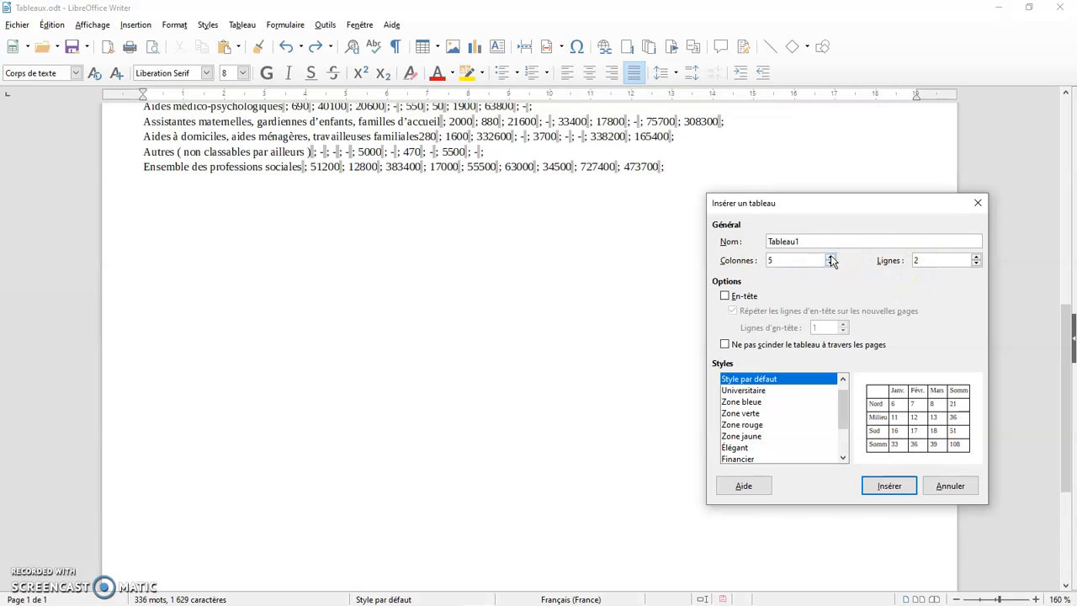
Set the number of rows for the new table to 5
left_click(976, 258)
left_click(977, 257)
left_click(976, 257)
left_click(977, 257)
left_click(978, 258)
left_click(977, 263)
left_click(977, 264)
Keep the name Tableau1 and insert the 5-by-5 table below the data text
left_click_drag(917, 209, 851, 238)
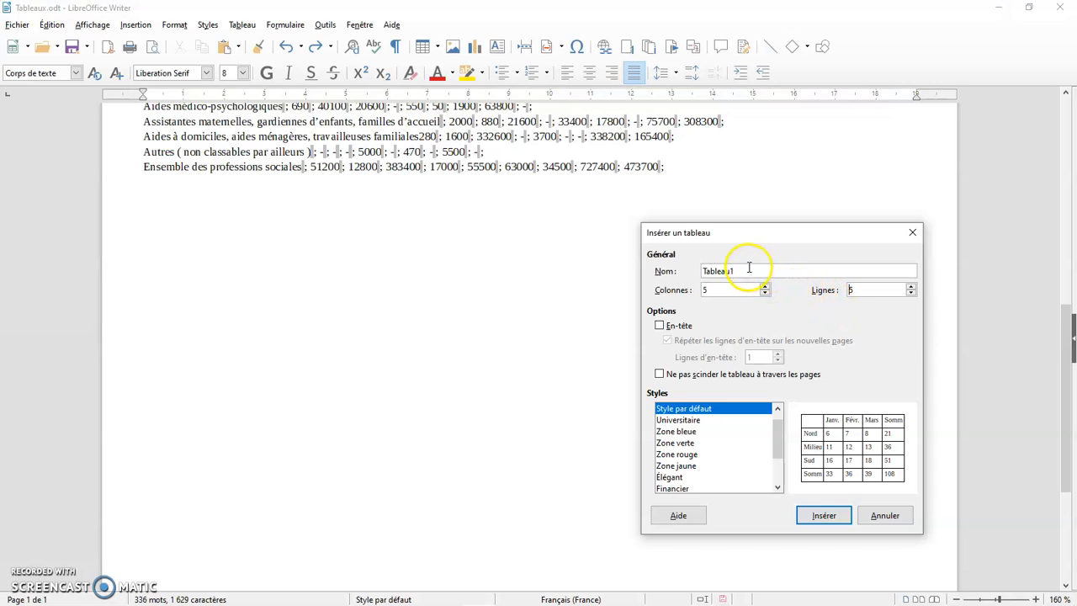
left_click_drag(741, 269, 704, 272)
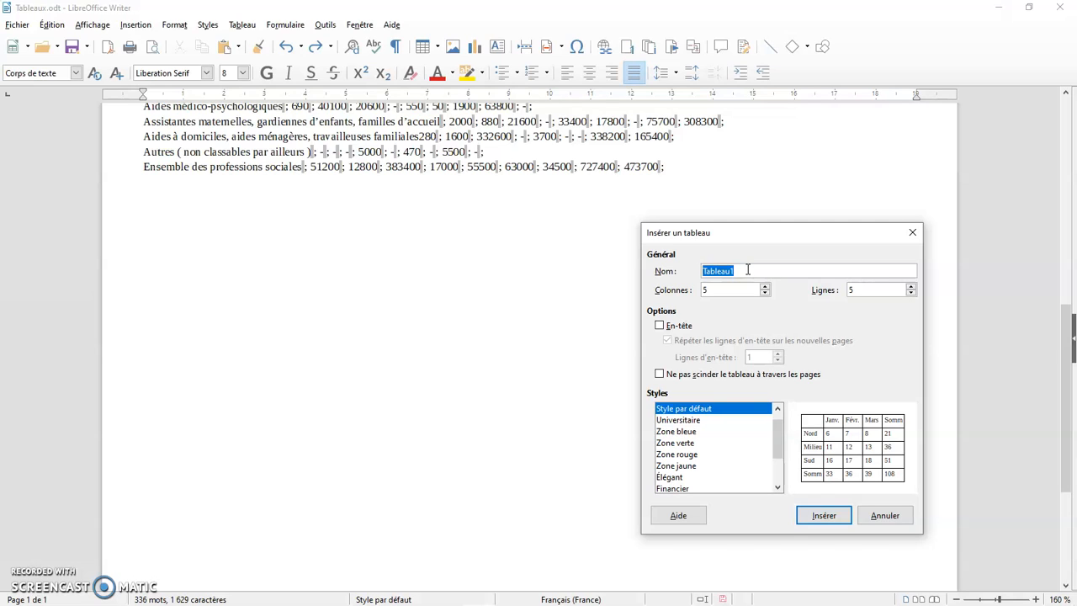
left_click(746, 269)
left_click(819, 513)
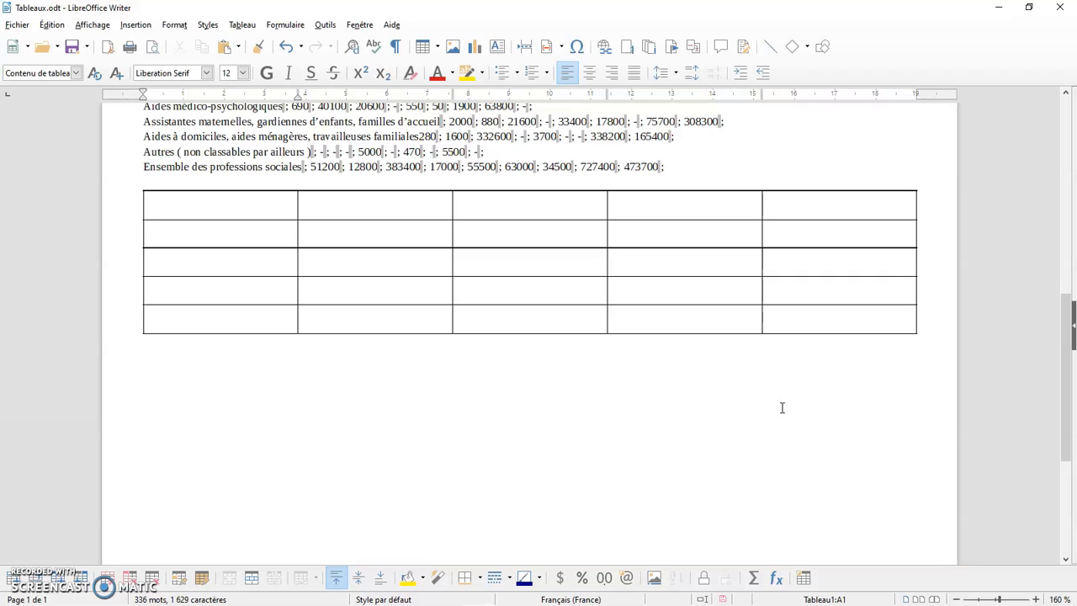
left_click(859, 403)
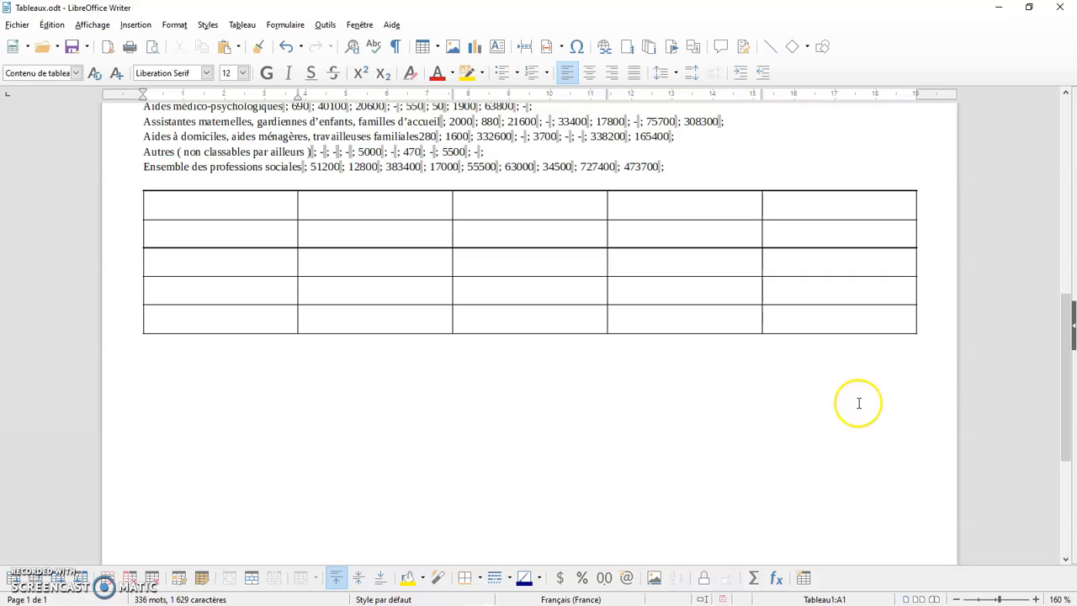
Examine the Tableau1 entry under Tableaux in the Navigator, and hide the sidebar again
left_click(1073, 337)
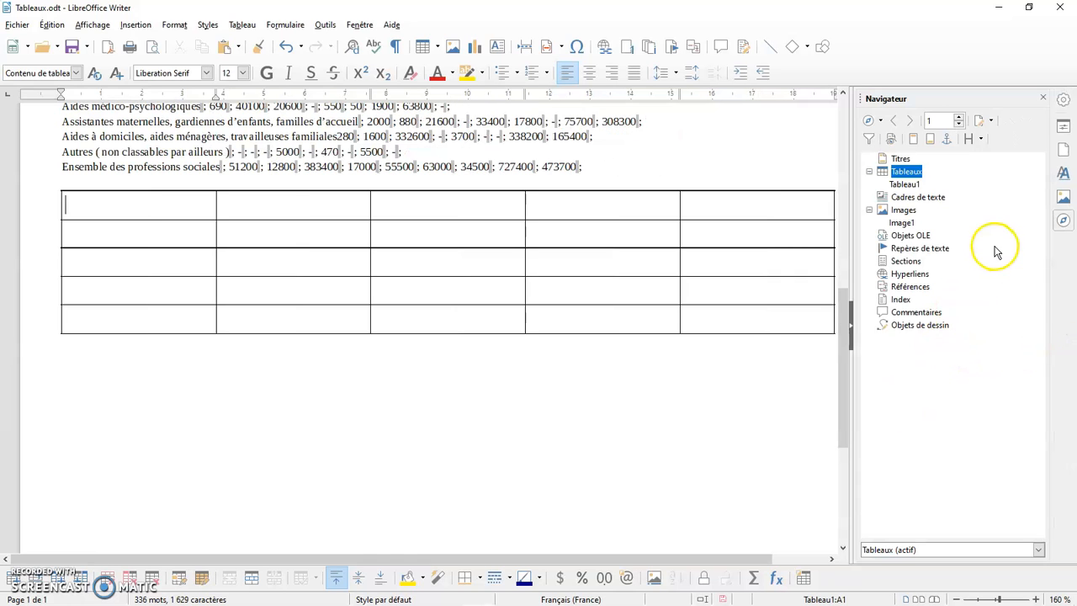
left_click(1065, 101)
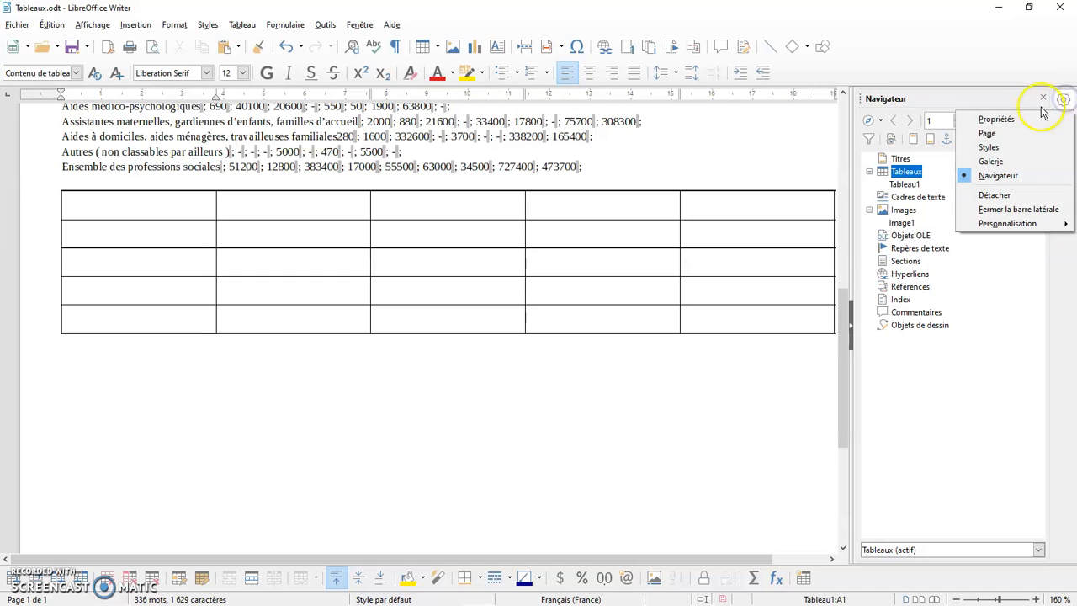
left_click(1016, 118)
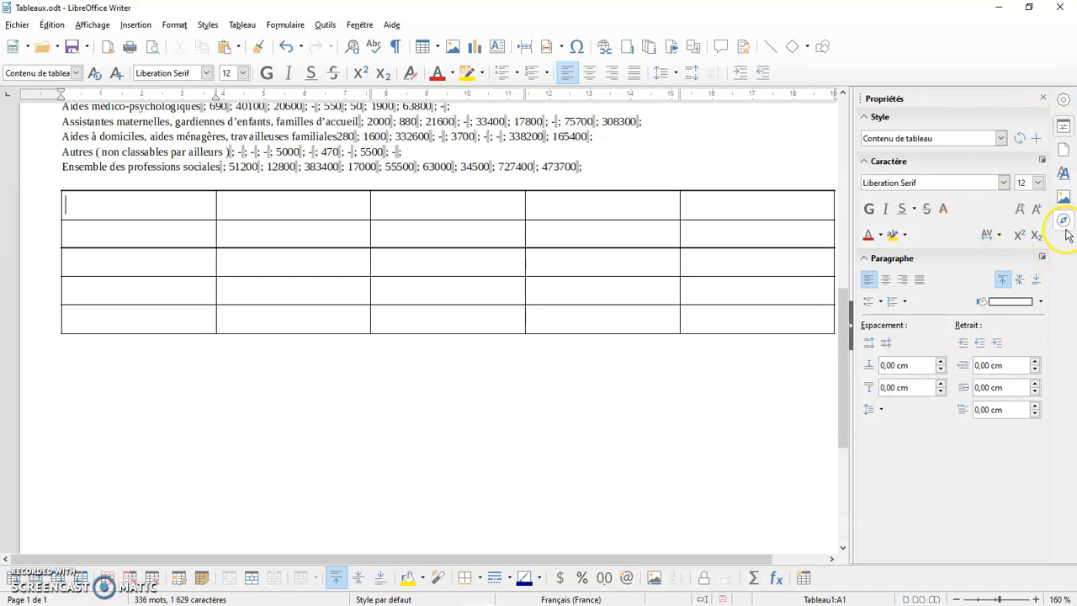
left_click(1064, 220)
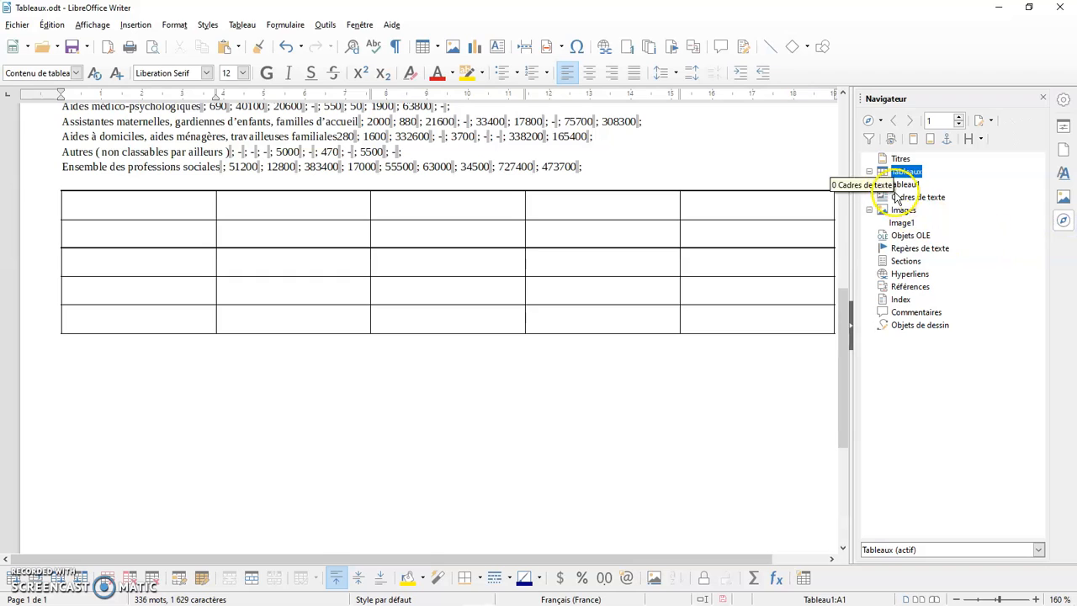
left_click(869, 171)
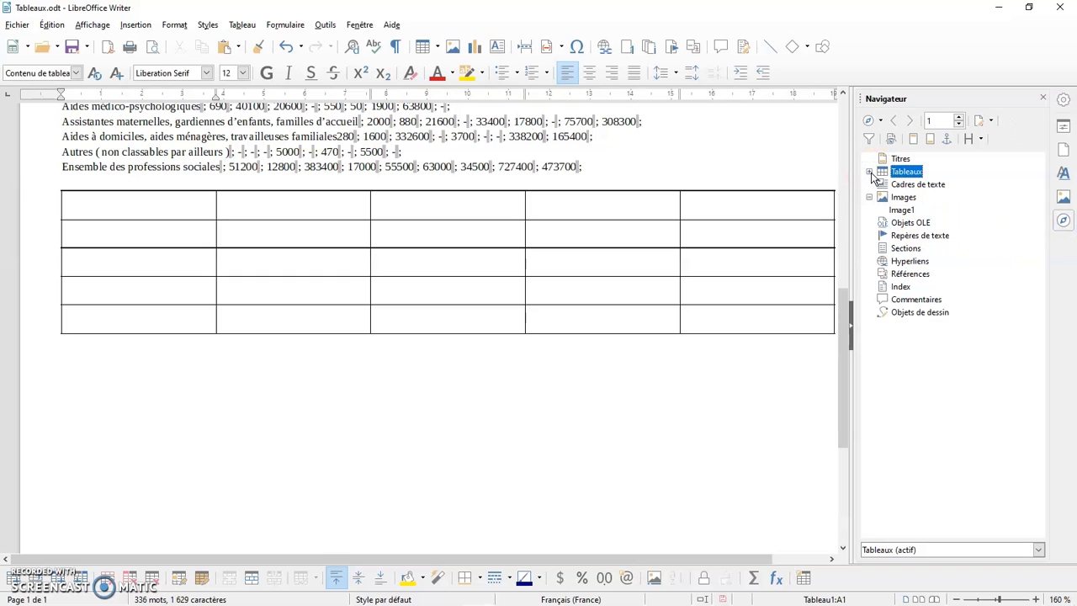
left_click(870, 172)
left_click(898, 187)
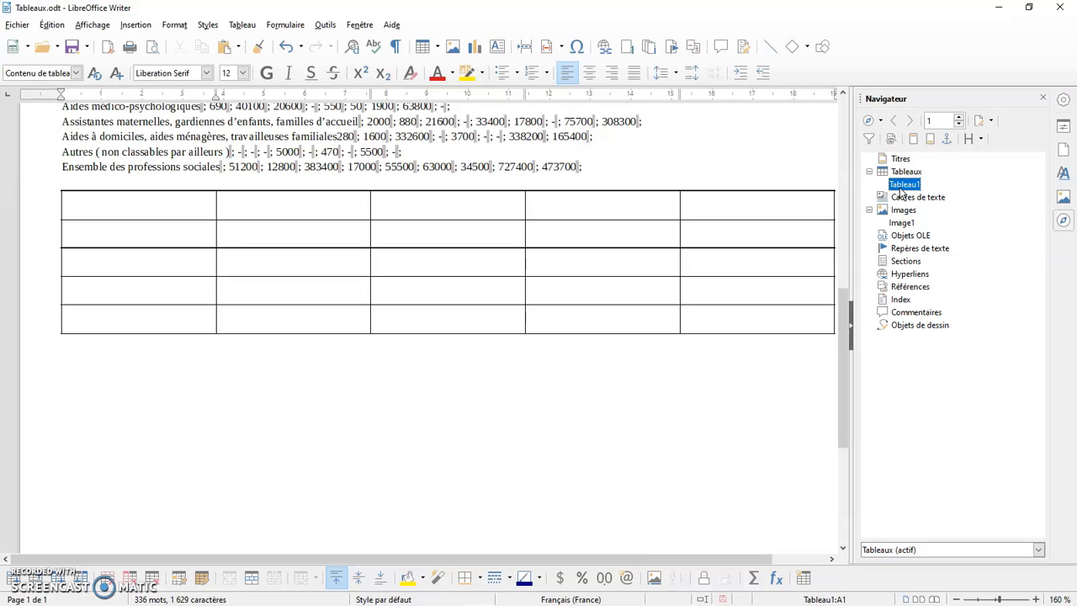
left_click(852, 345)
left_click(712, 390)
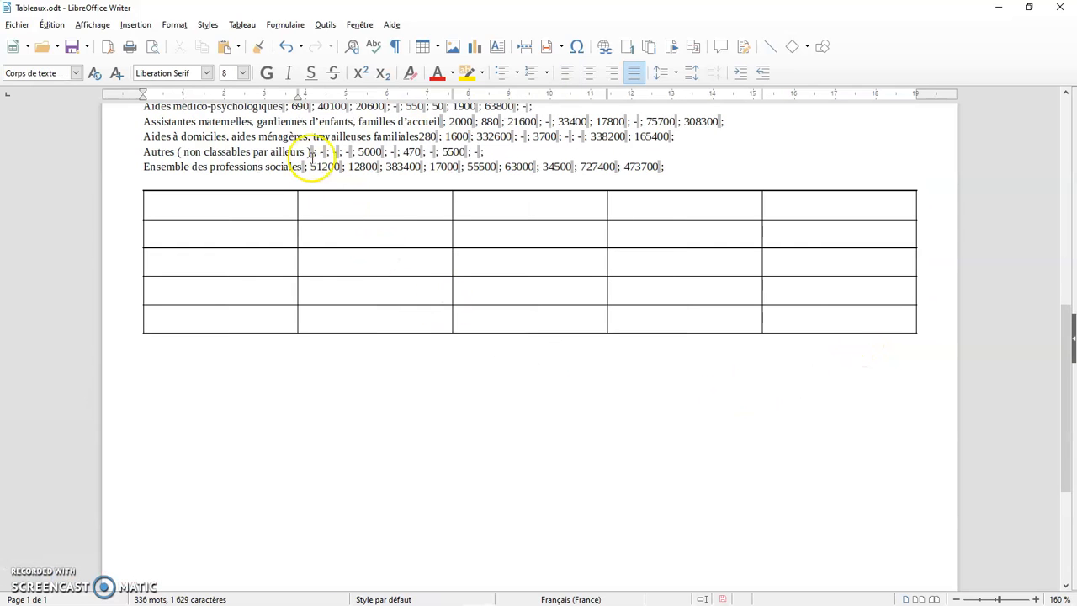
Undo the insertion of the 5-by-5 table
left_click(291, 51)
left_click(336, 309)
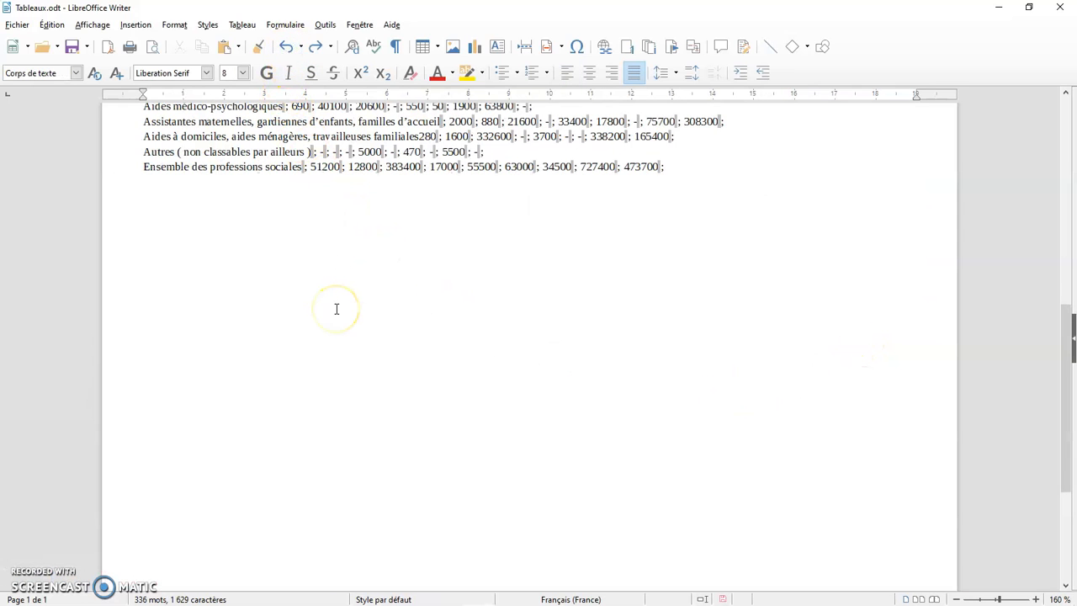
Insert a table named Tableau with 2 columns and 5 rows below the data text
left_click(242, 24)
left_click(263, 43)
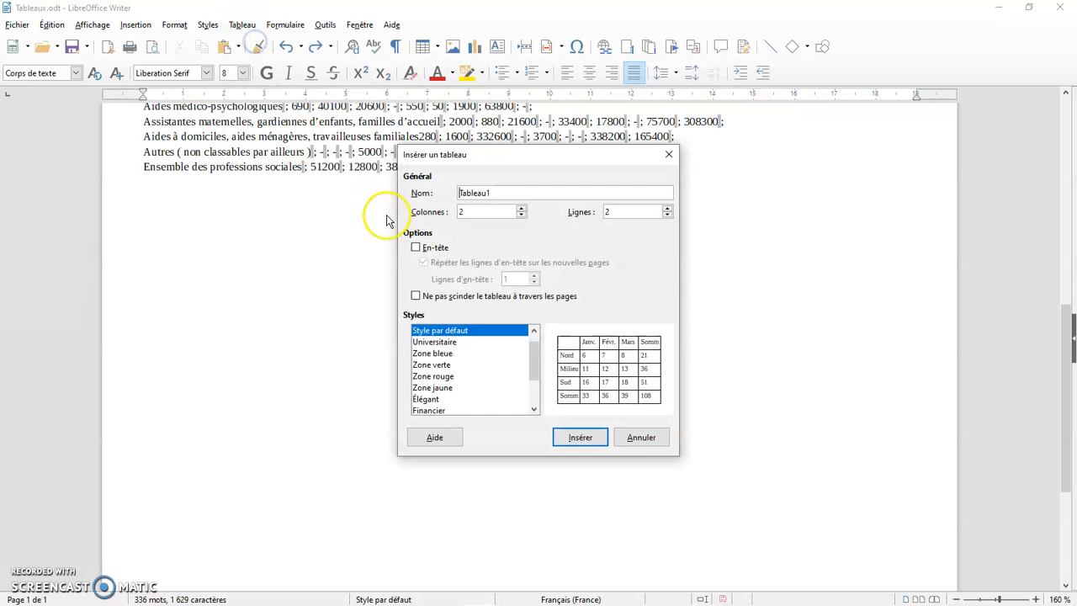
left_click_drag(500, 157, 797, 202)
left_click(810, 242)
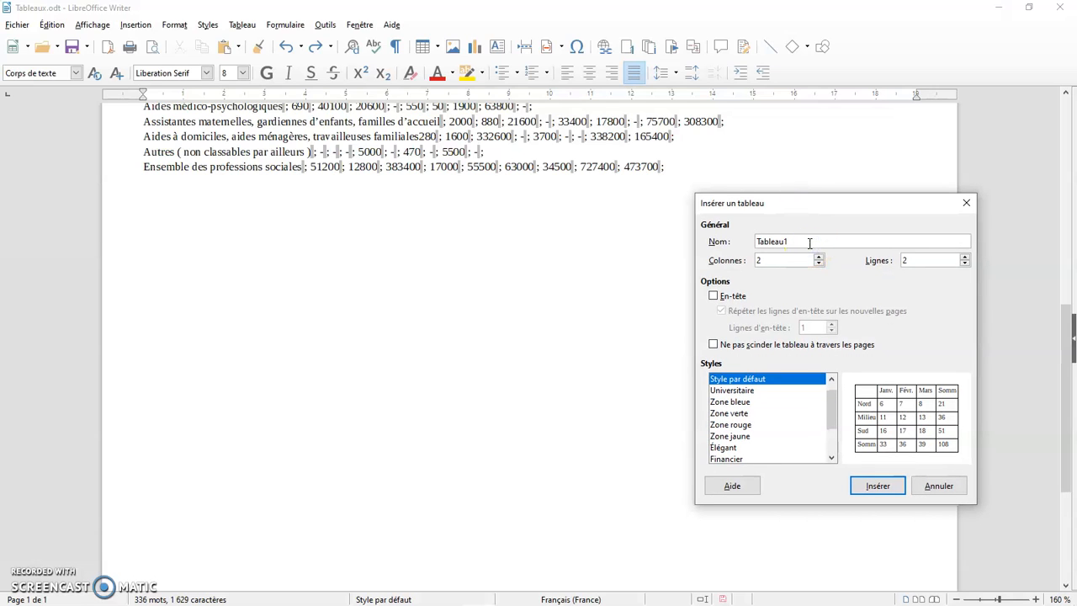
left_click(819, 257)
left_click(819, 257)
left_click(818, 263)
left_click(818, 264)
left_click(965, 257)
left_click(966, 257)
left_click(883, 485)
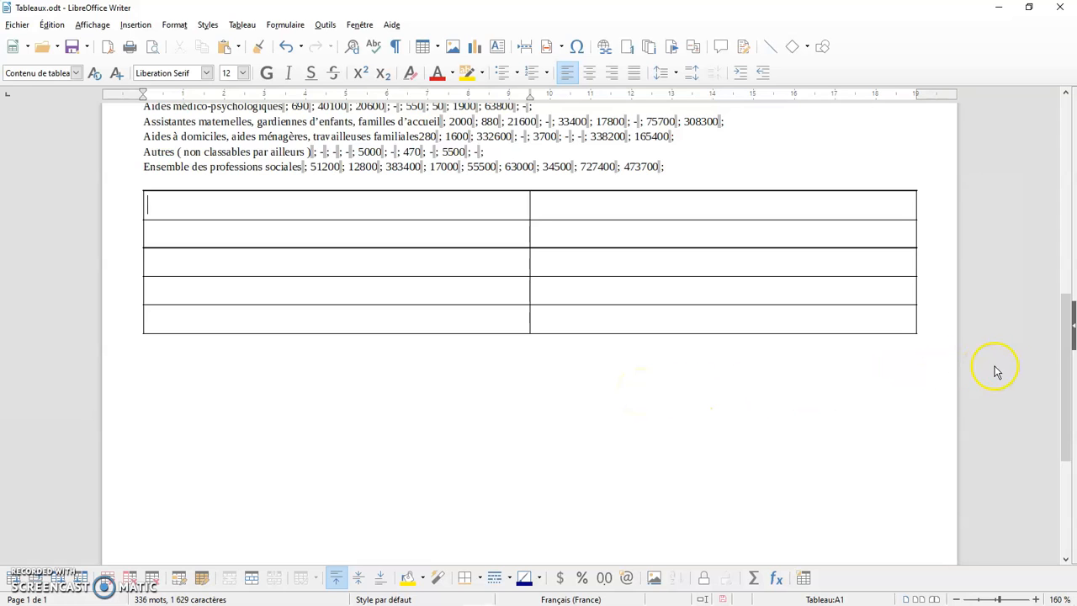
Examine the Tableau entry under Tableaux in the Navigator, and hide the sidebar again
left_click(1073, 340)
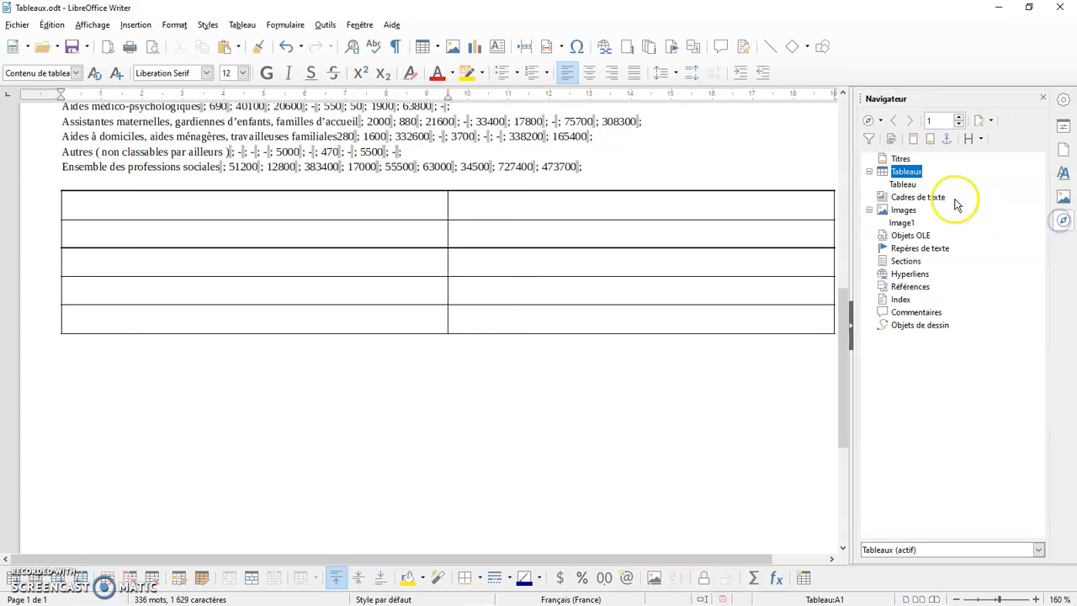
left_click(903, 184)
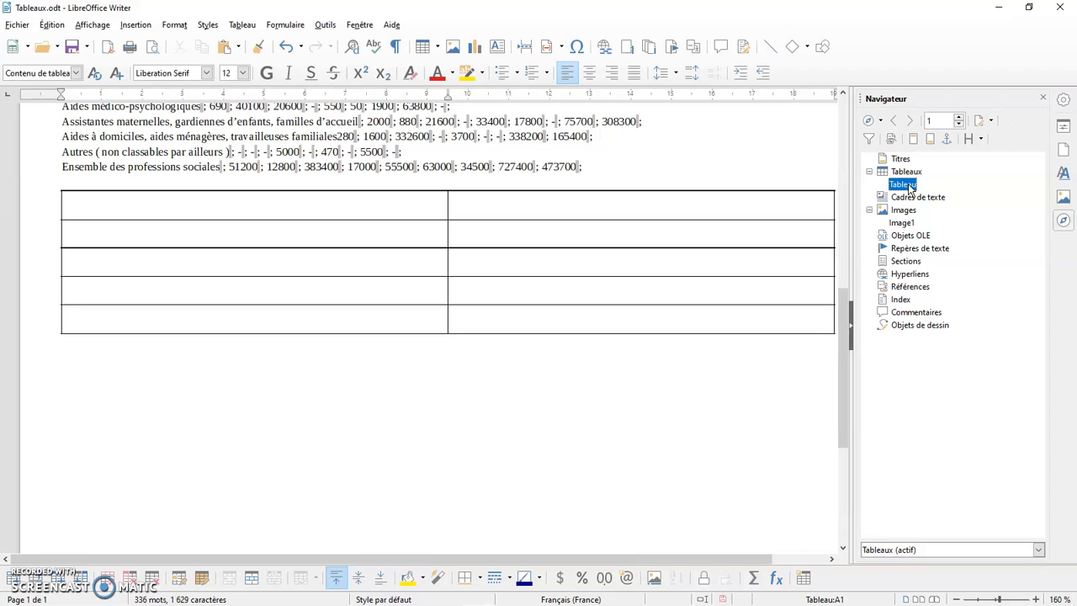
left_click(749, 416)
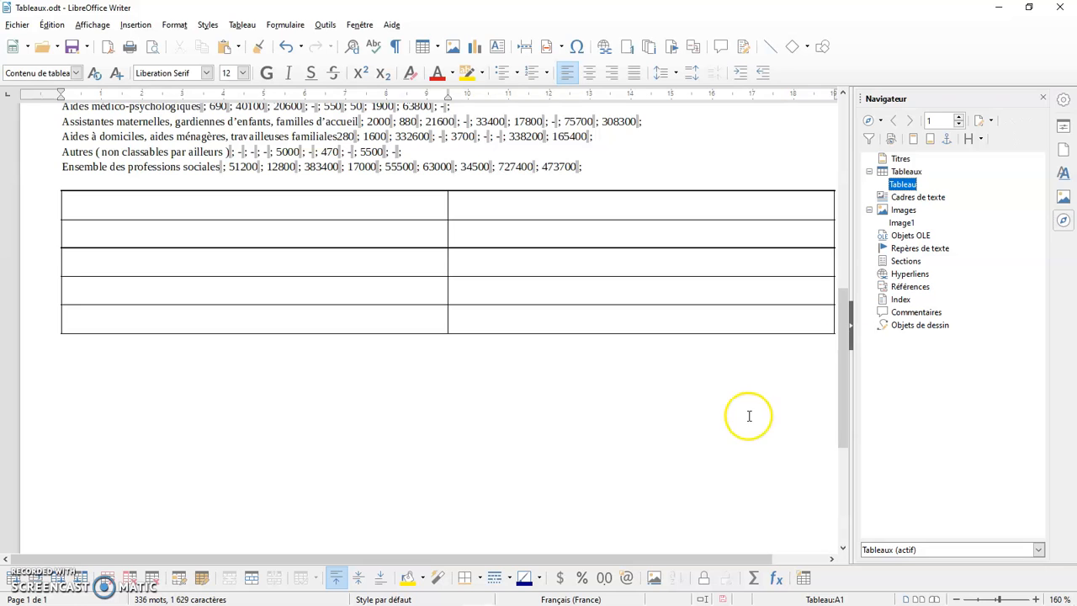
left_click(850, 341)
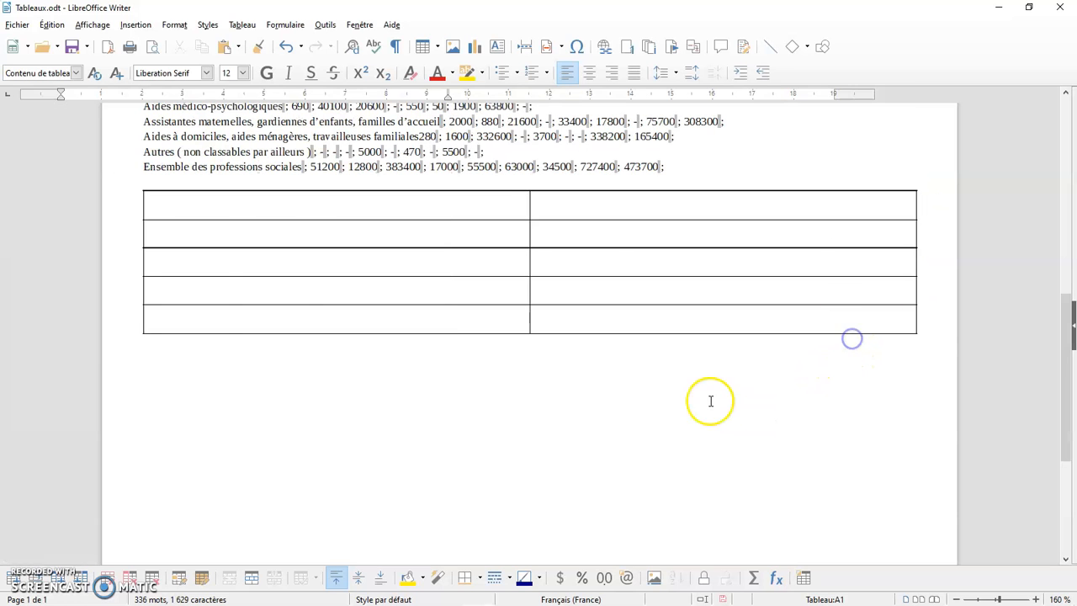
Place the text cursor on the empty line below the two-column table
left_click(710, 401)
scroll(710, 400, "up", 3)
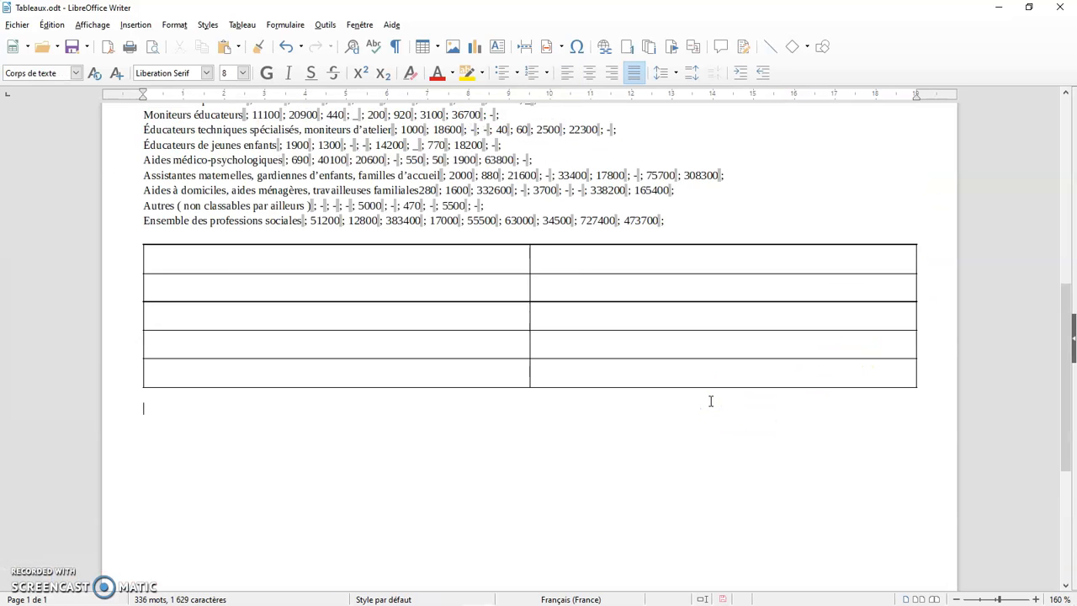
scroll(710, 401, "down", 2)
scroll(710, 400, "down", 1)
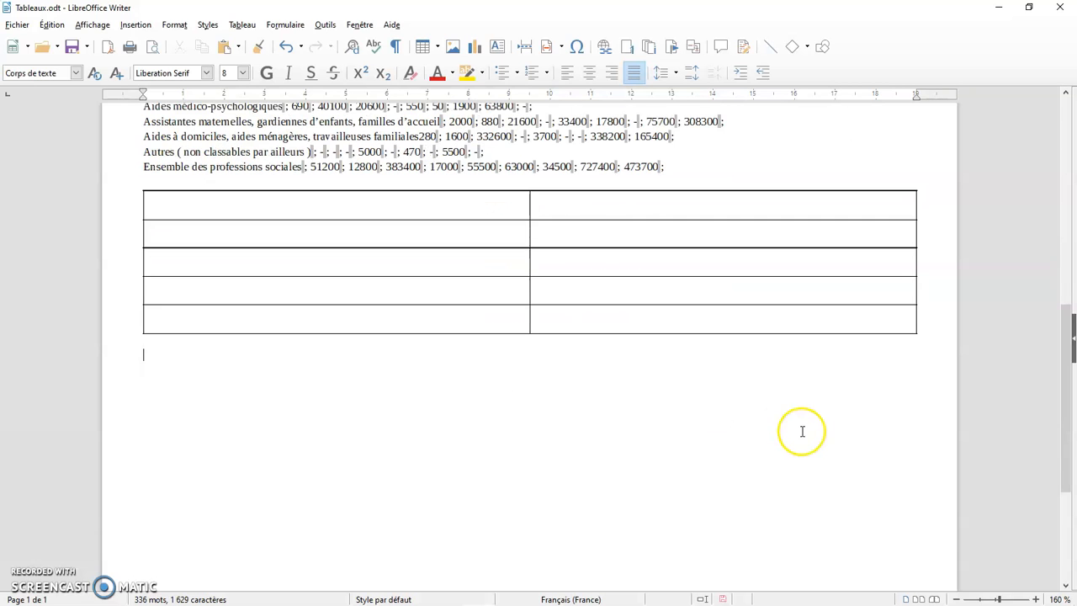